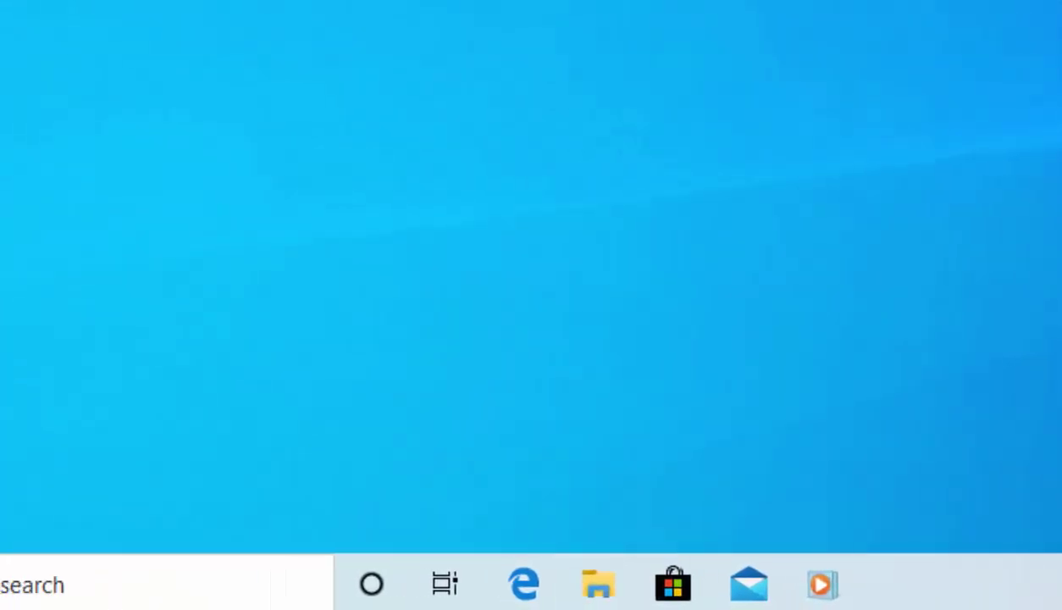
Open the Documents folder from the Windows Start menu
click(34, 584)
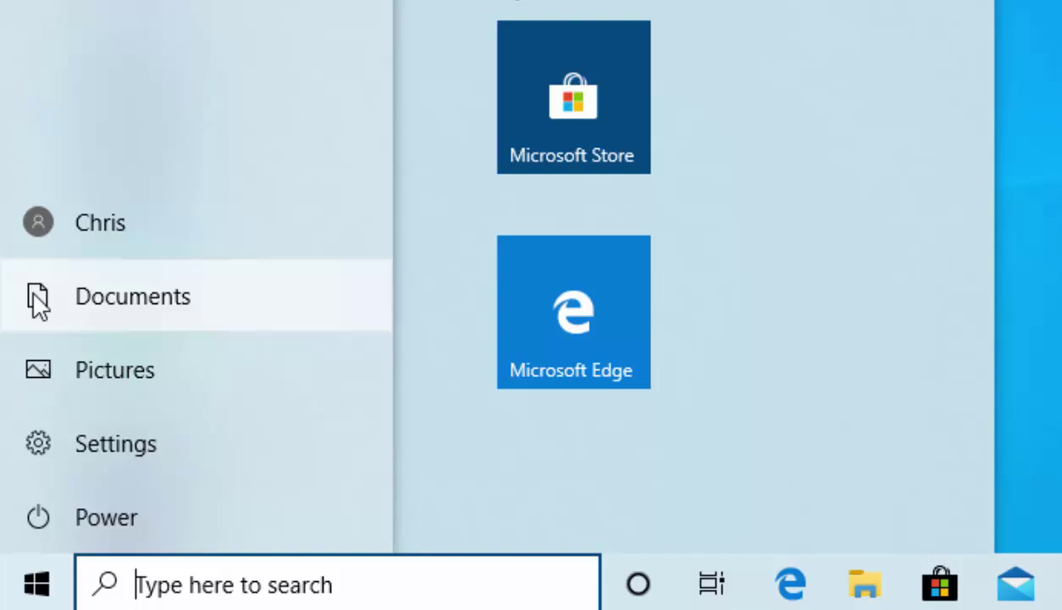
click(35, 301)
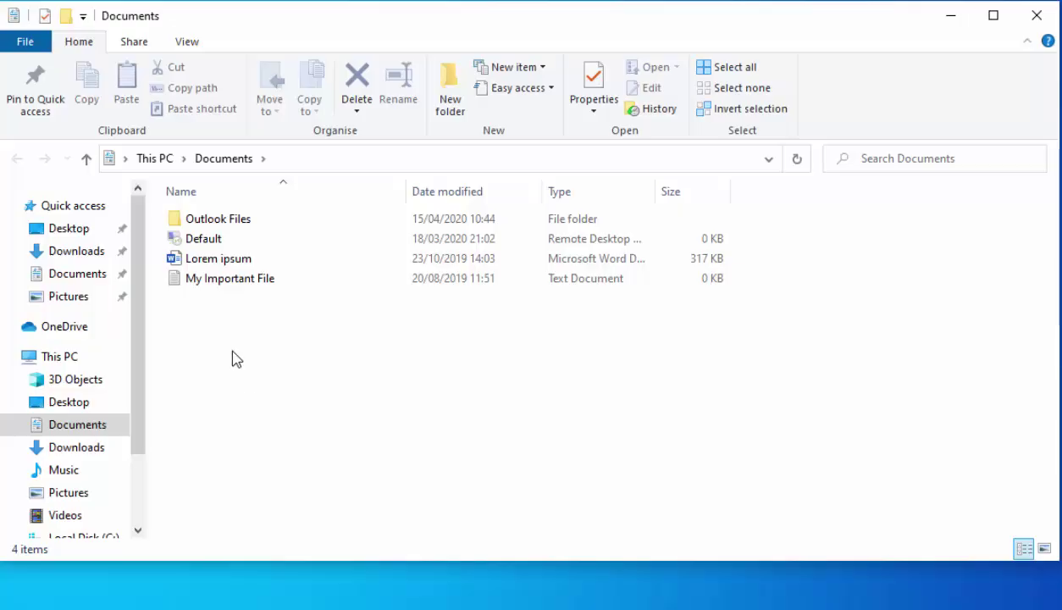
Create a new folder named 'My Project' in Documents
right_click(233, 358)
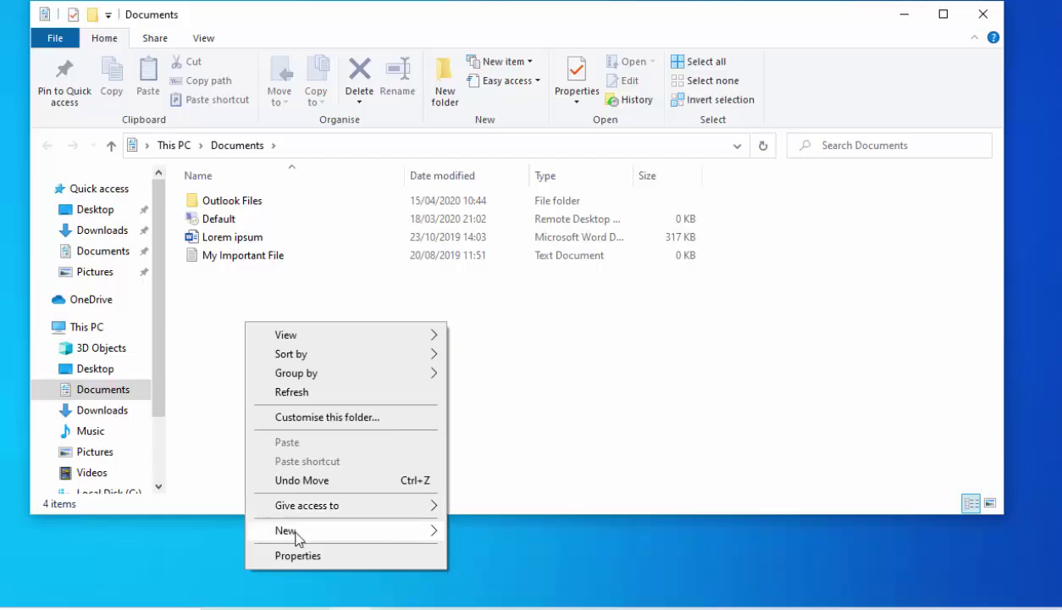
mouse_move(286, 530)
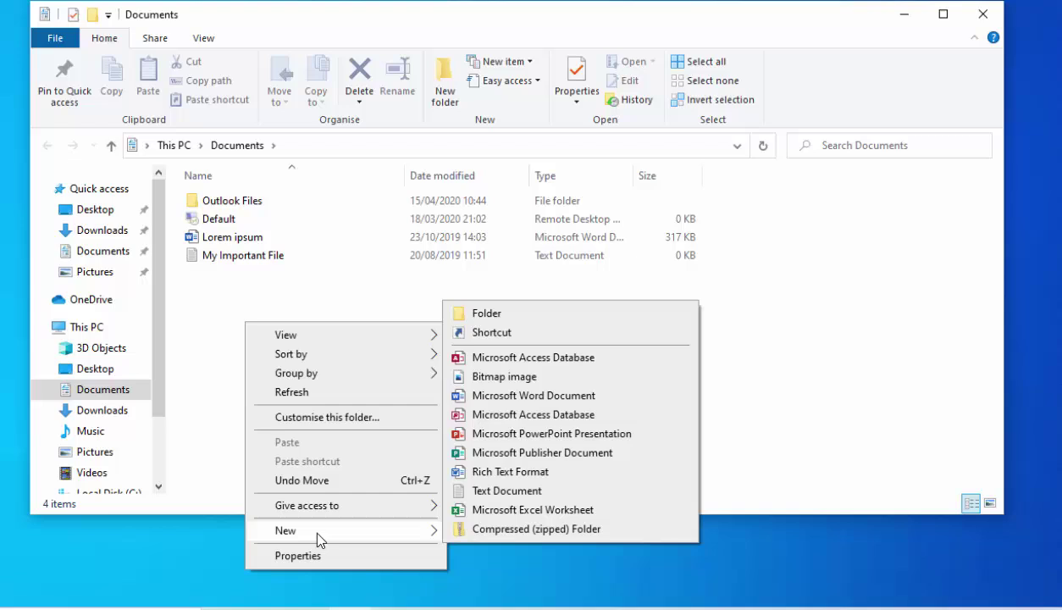
click(512, 314)
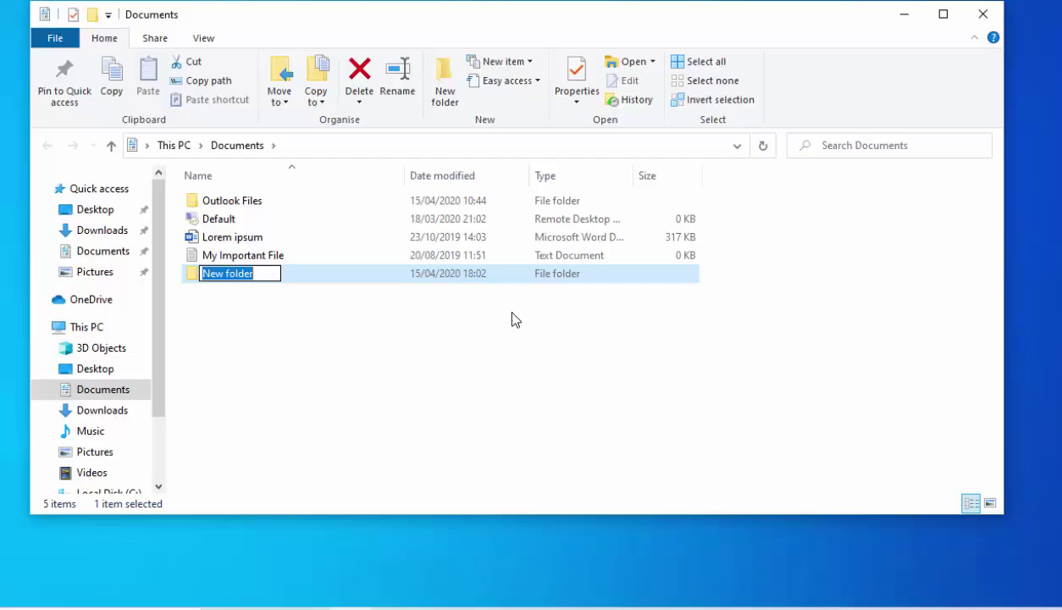
text(My )
text({P)
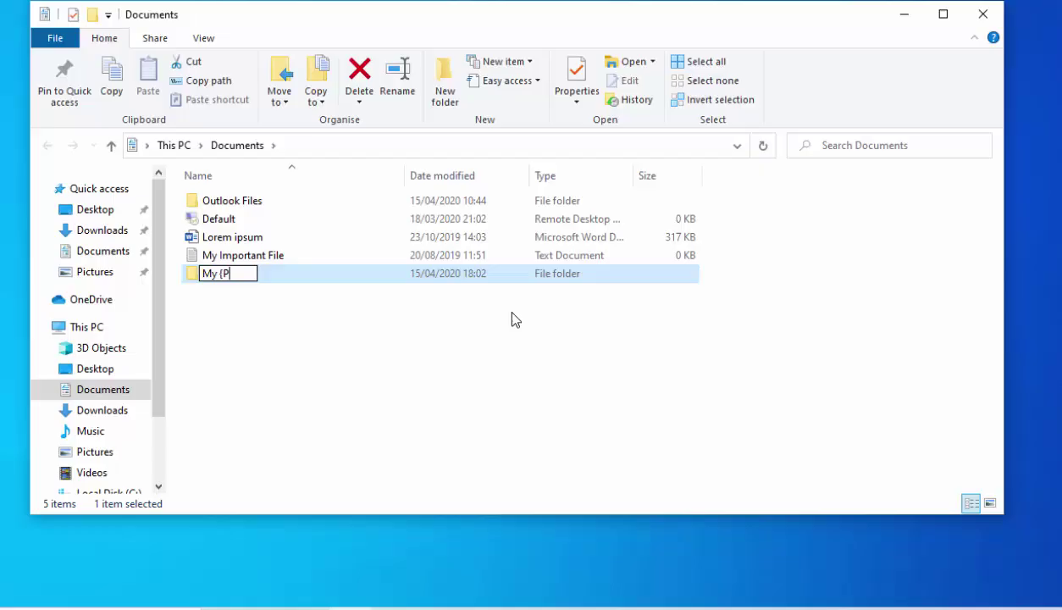
key(BackSpace)
key(BackSpace)
text(Project)
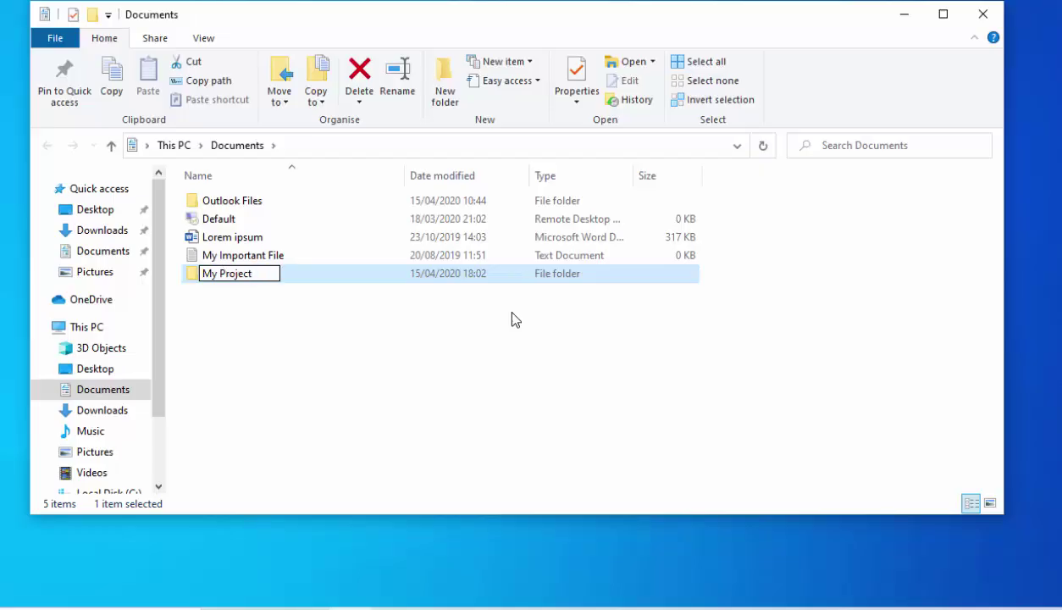
key(Return)
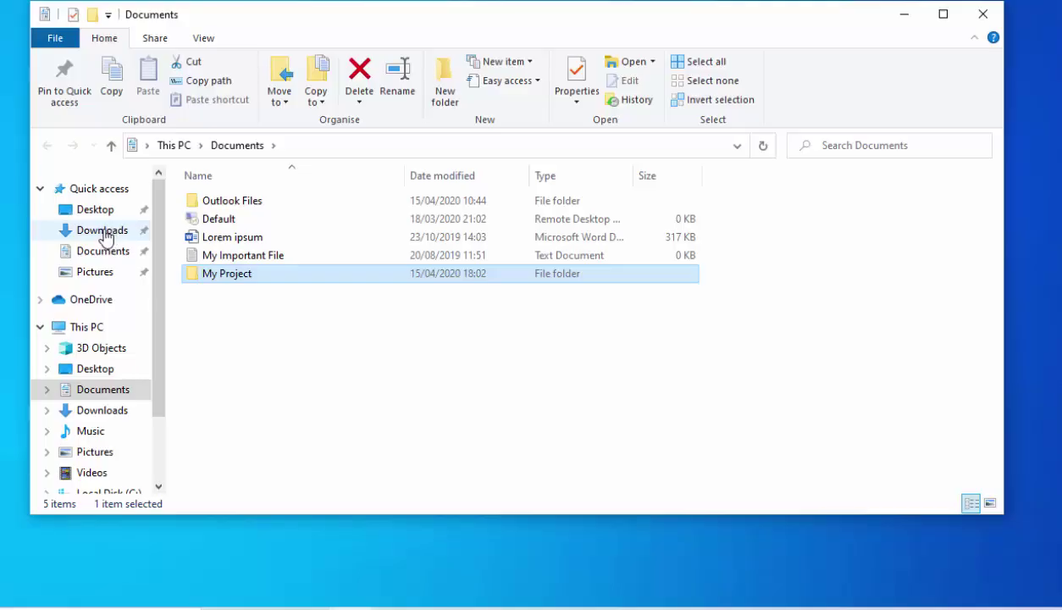
Switch to the Downloads folder via Quick access and browse its 23 items
click(103, 233)
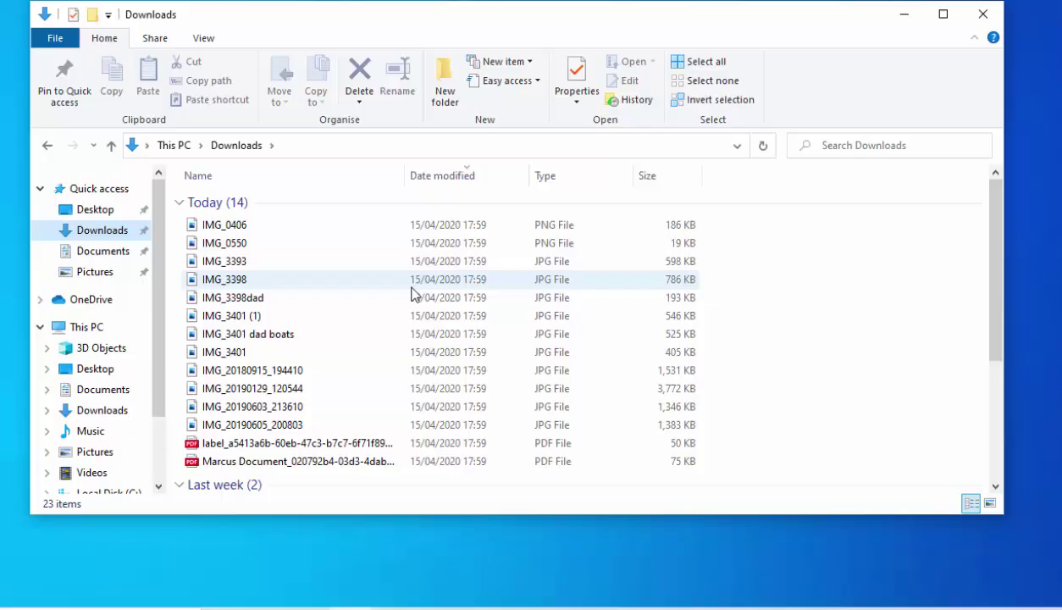
scroll(271, 282, down, 1)
scroll(271, 283, down, 3)
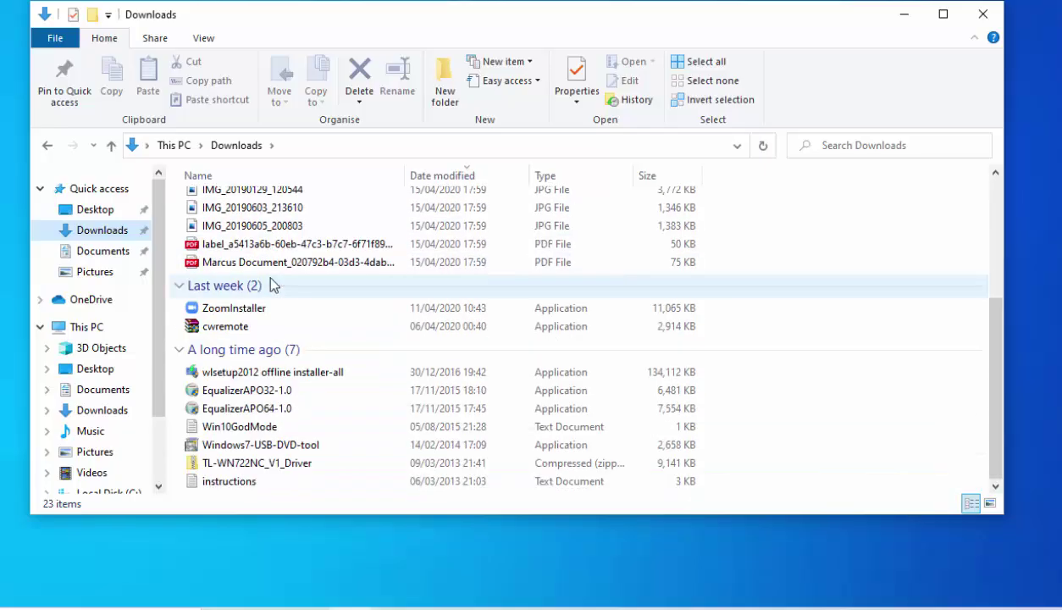
scroll(272, 283, up, 4)
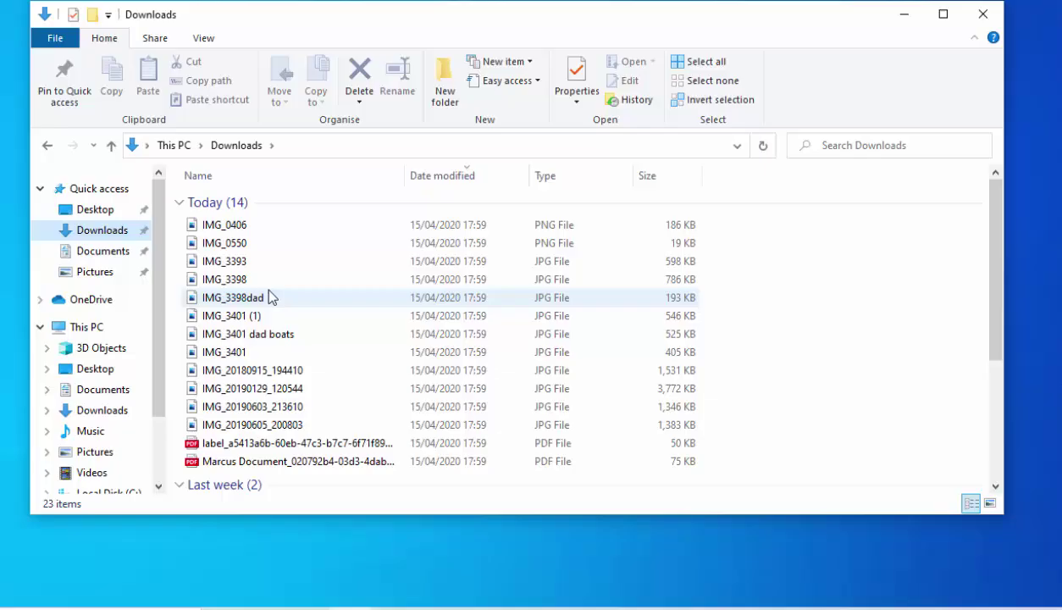
Ctrl-select the IMG photos from IMG_0406 onward, plus the label PDF, in Downloads
click(742, 289)
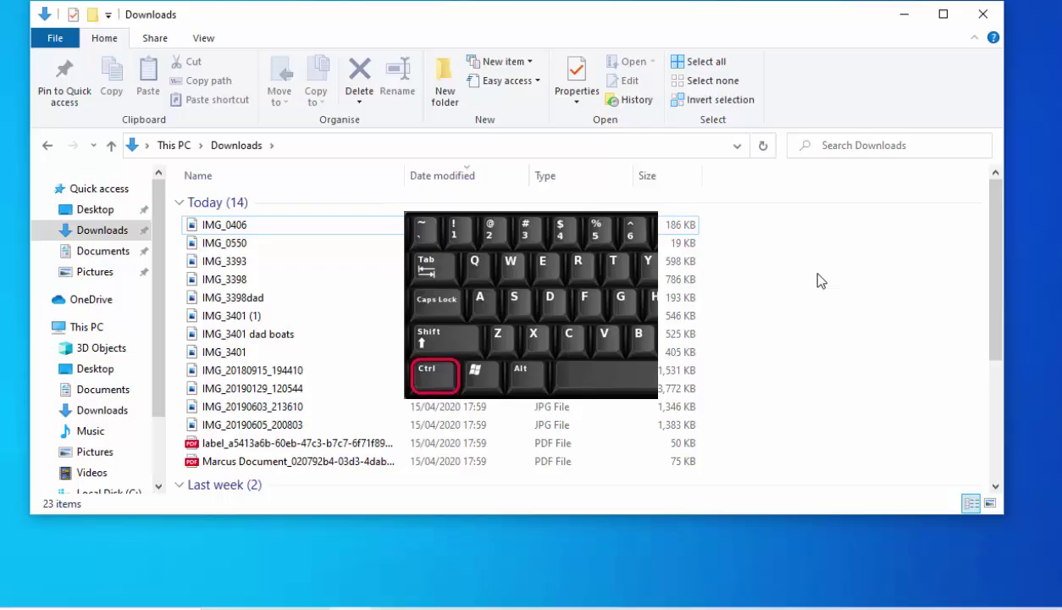
click(242, 229)
ctrl+click(255, 261)
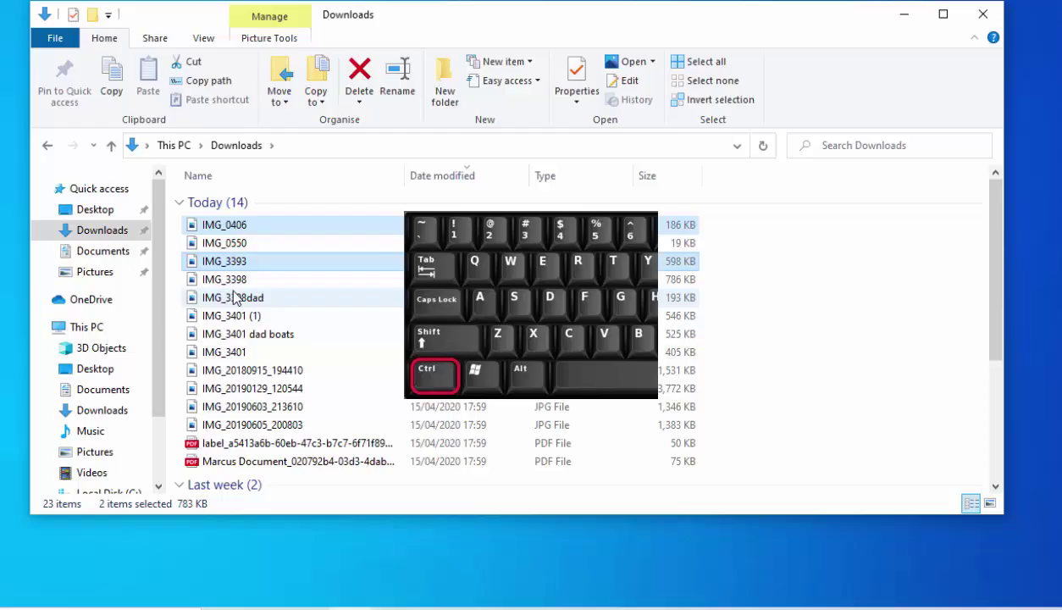
ctrl+click(259, 298)
ctrl+click(237, 316)
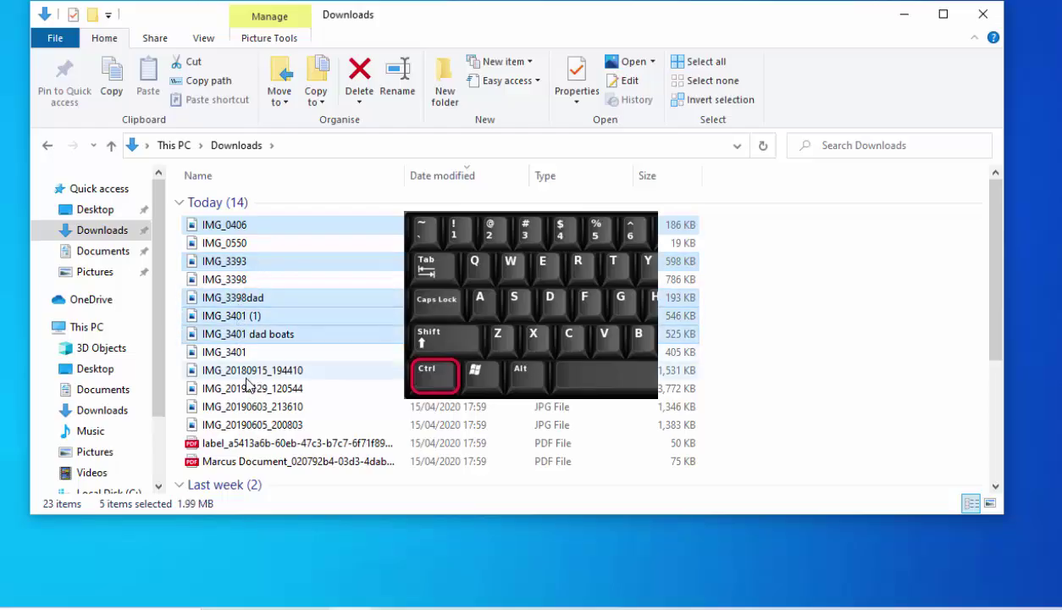
ctrl+click(246, 370)
ctrl+click(248, 391)
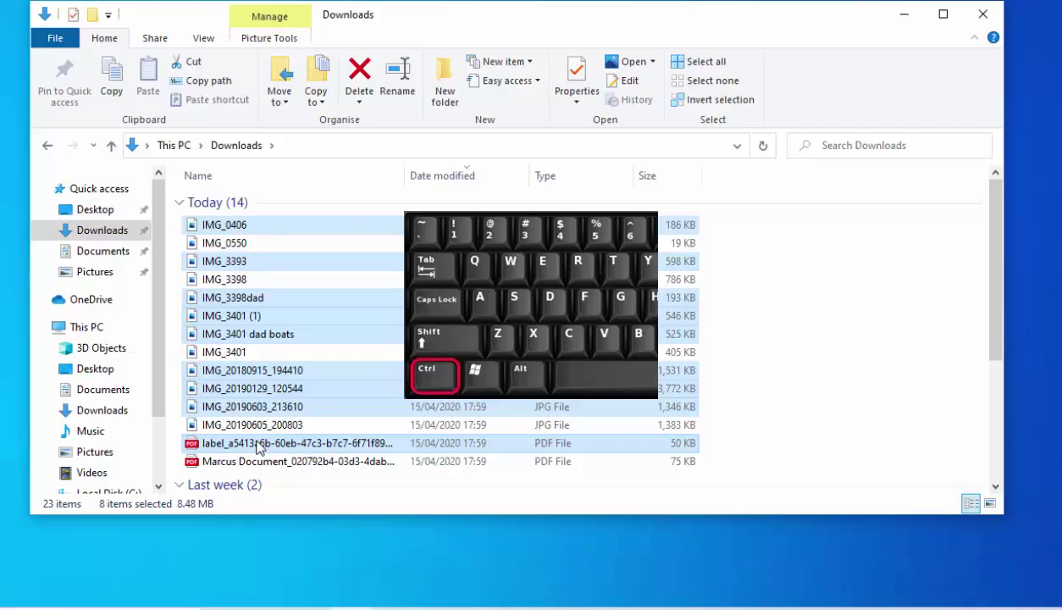
ctrl+click(259, 444)
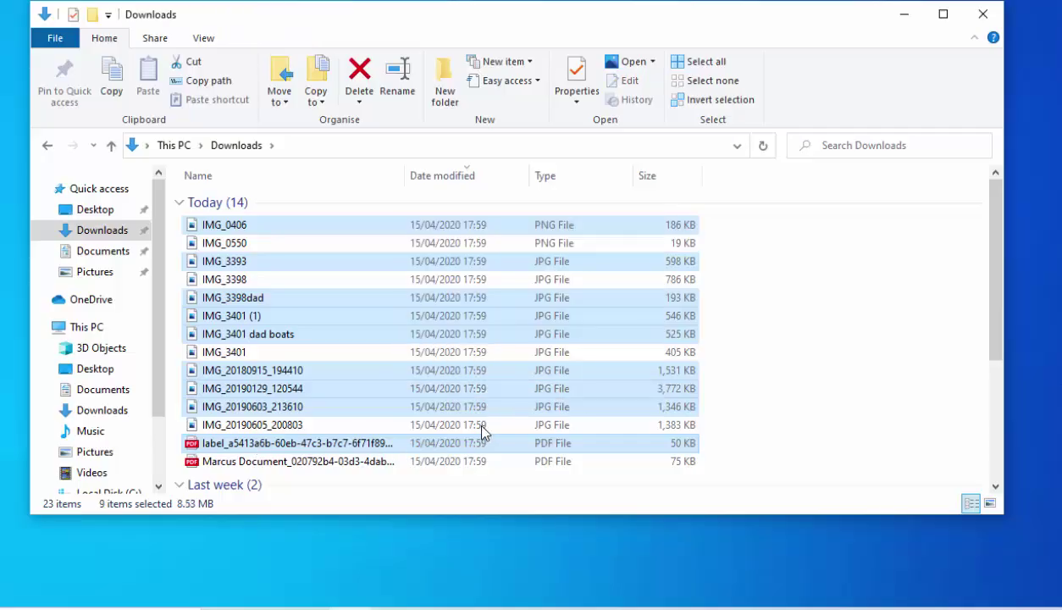
Add the older Win10GodMode and instructions files to the selection, making eleven items
scroll(484, 430, down, 1)
scroll(484, 430, down, 2)
scroll(484, 432, down, 1)
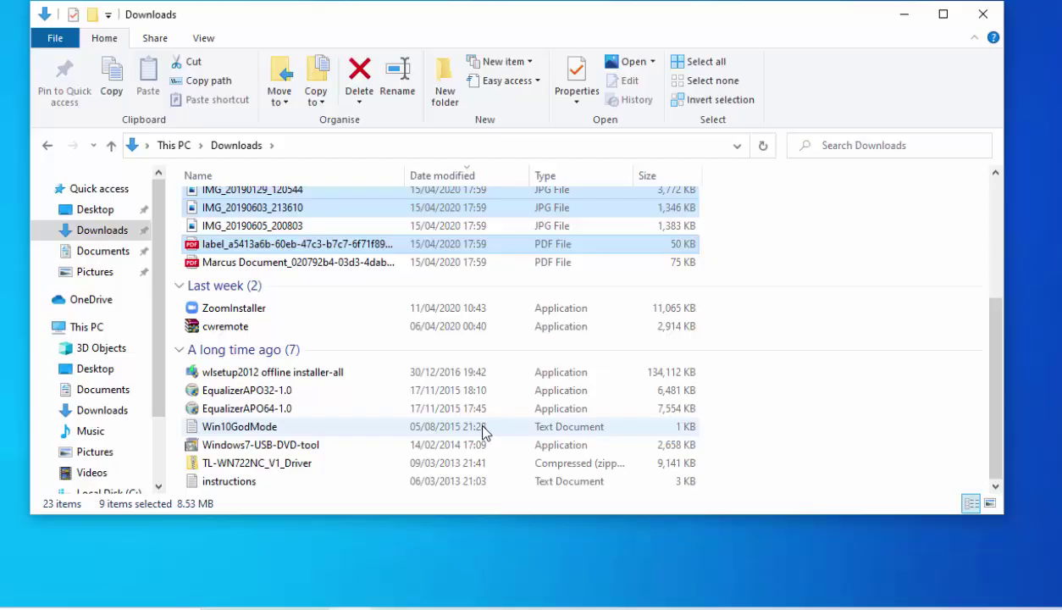
ctrl+click(244, 432)
ctrl+click(228, 485)
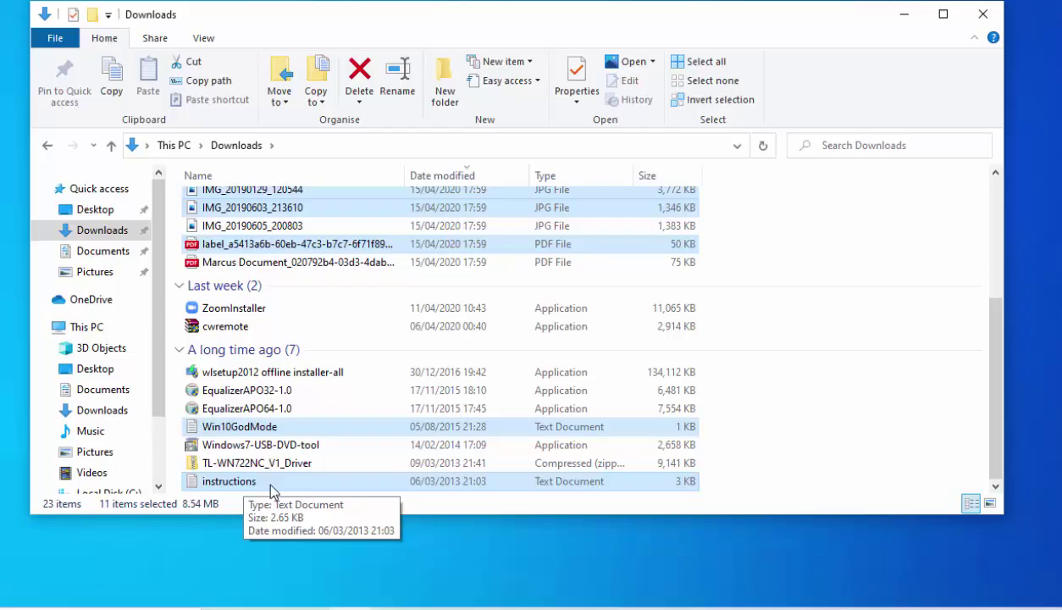
Cut the eleven selected files and open the empty My Project folder in Documents
right_click(270, 487)
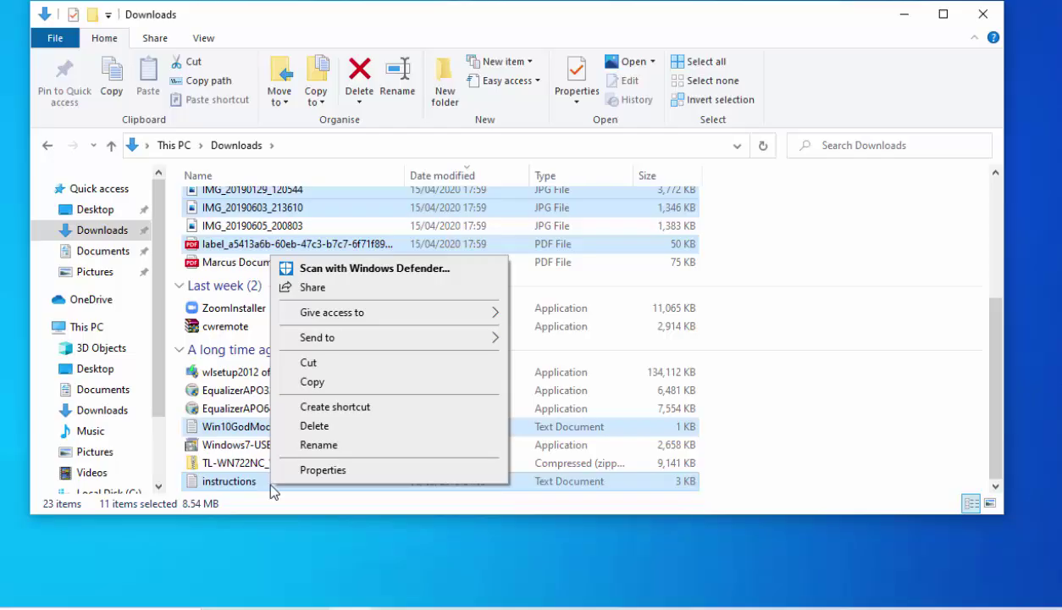
click(326, 364)
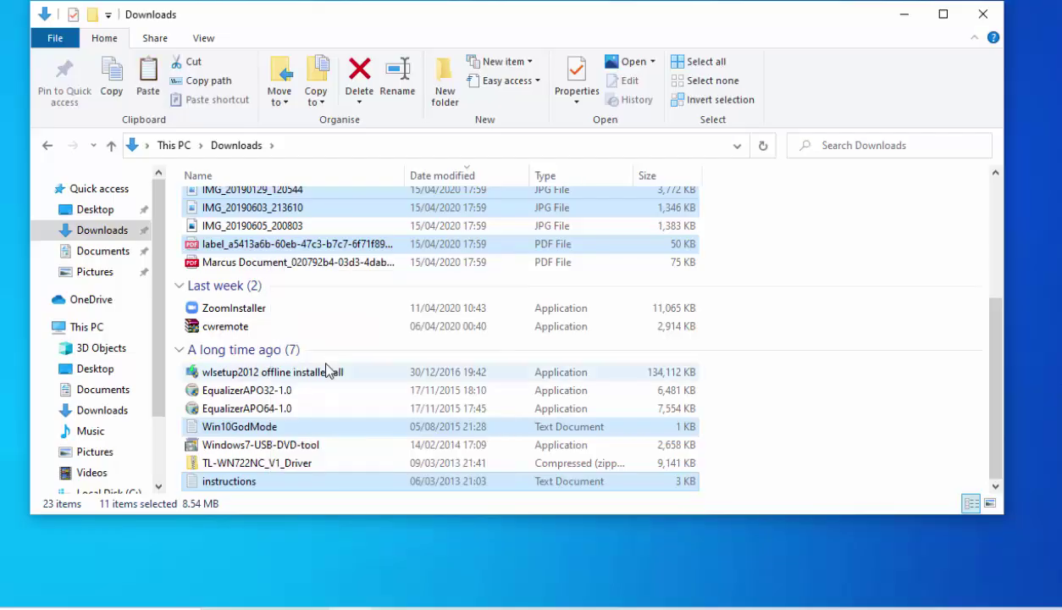
mouse_move(102, 251)
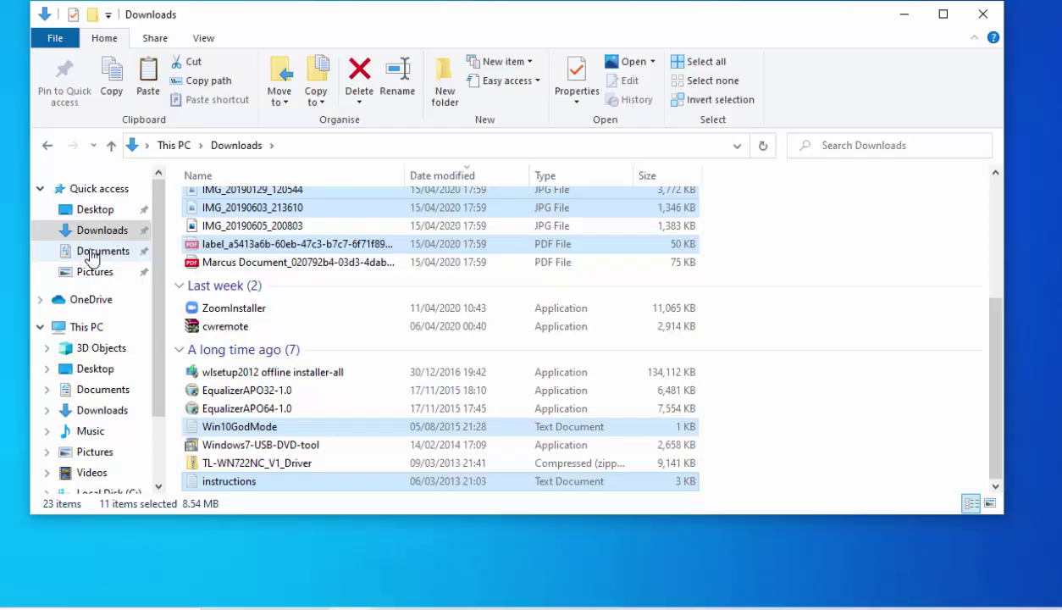
click(91, 253)
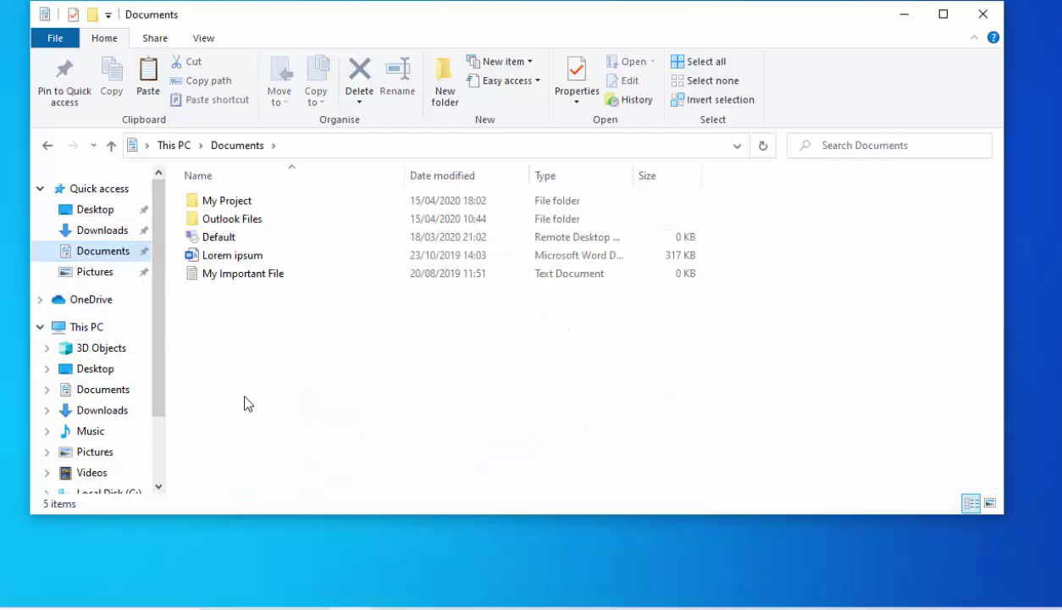
double_click(218, 204)
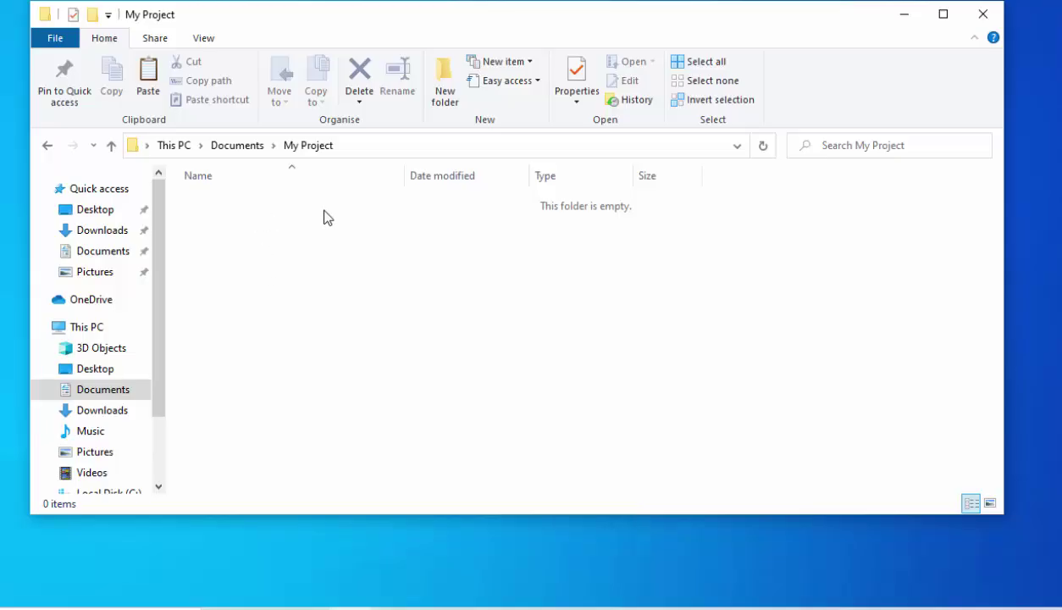
Paste the eleven cut files, 8.54 MB, into My Project
right_click(289, 243)
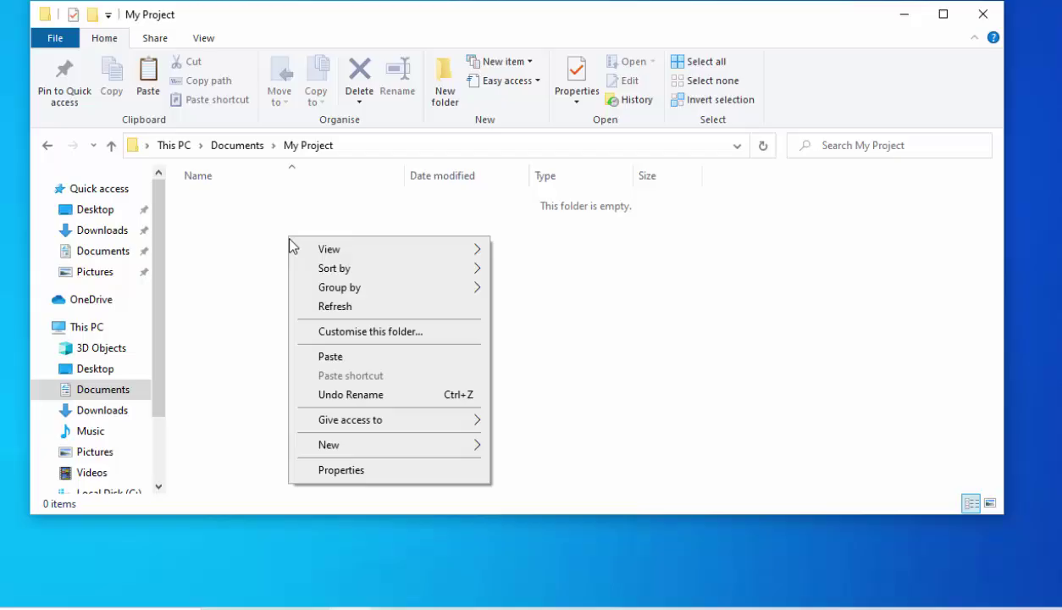
click(352, 359)
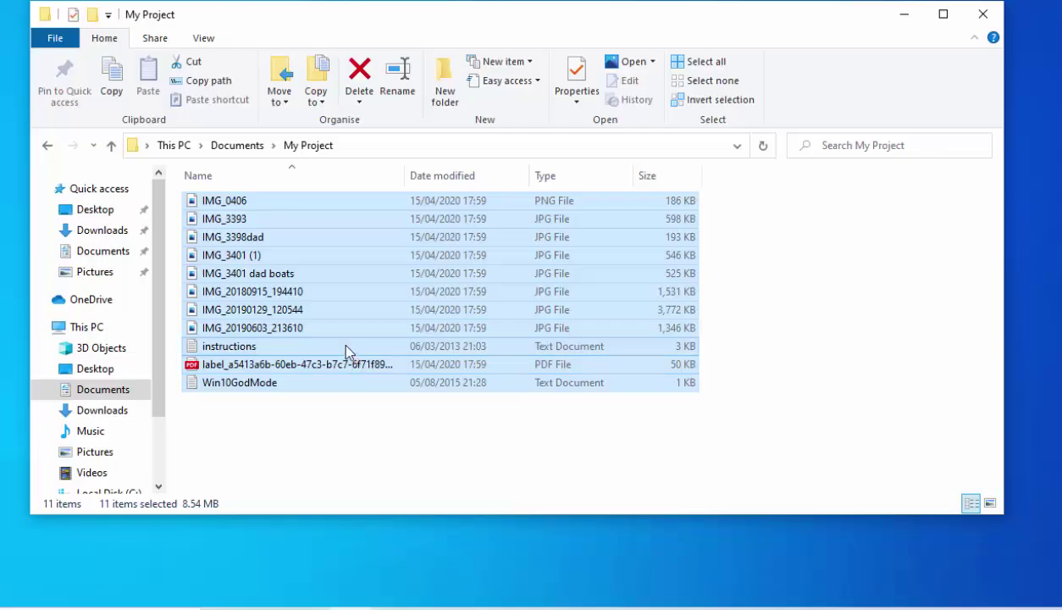
Return to the Downloads folder to confirm the files are gone
click(104, 231)
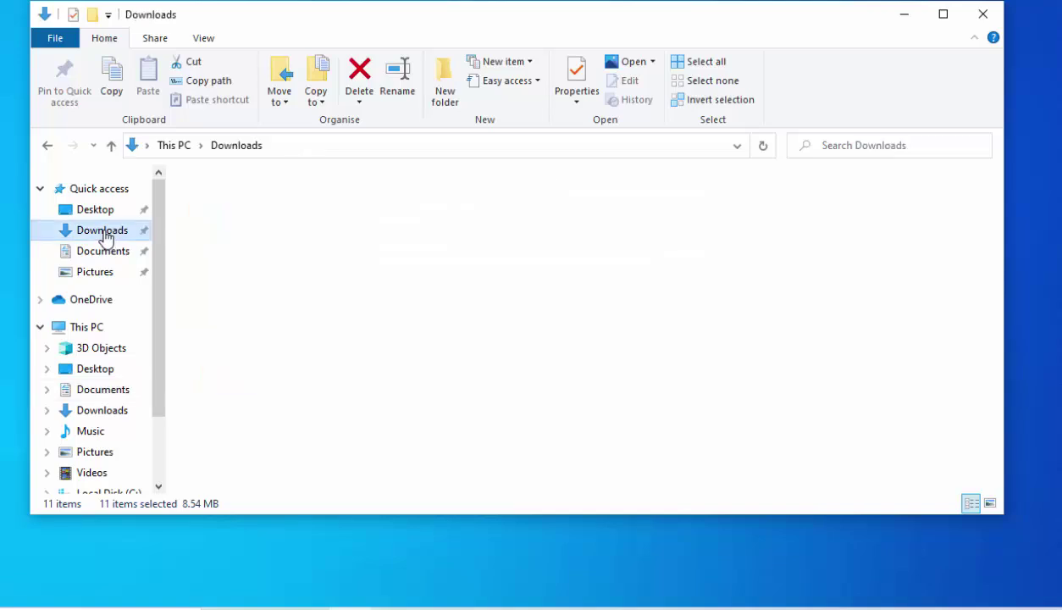